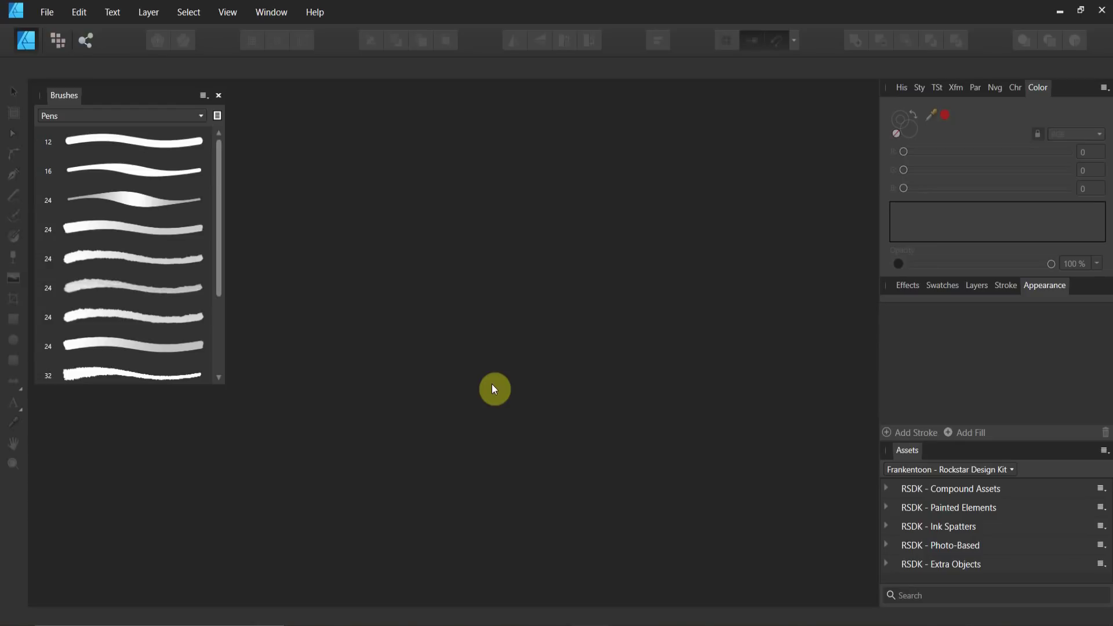
Step: Create a new blank 2000 × 2000 px Web document from File > New
left_click(58, 40)
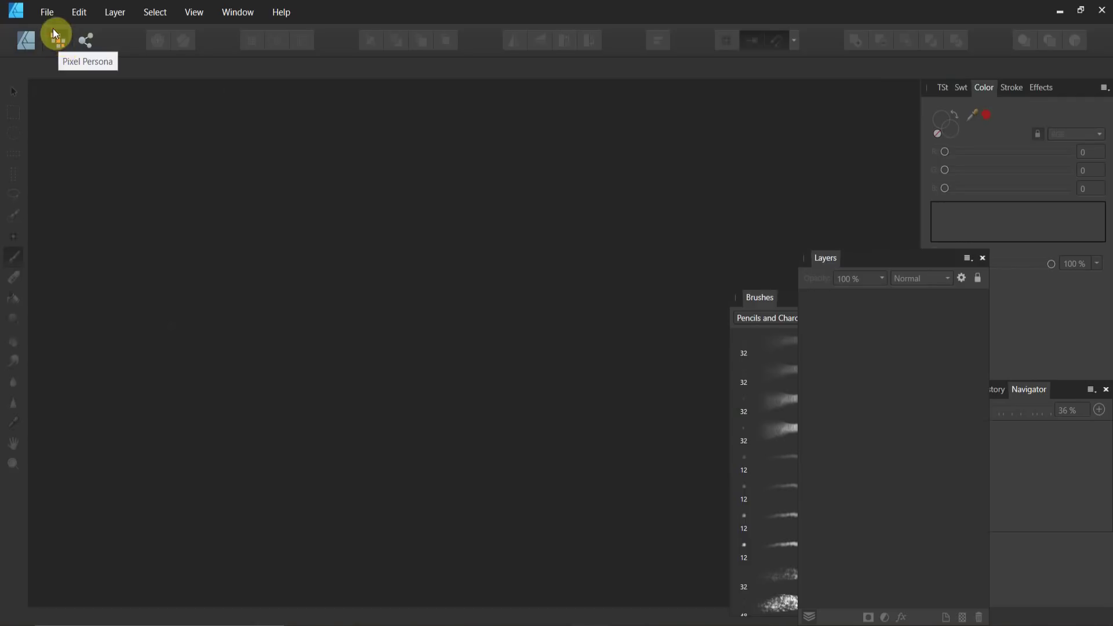
left_click(47, 12)
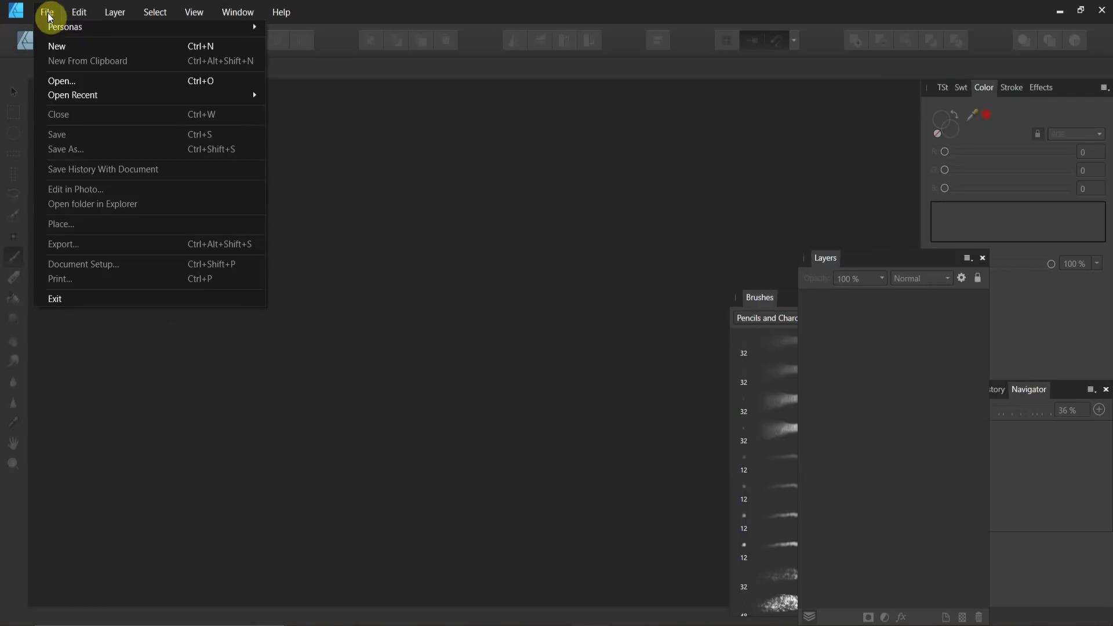
left_click(60, 49)
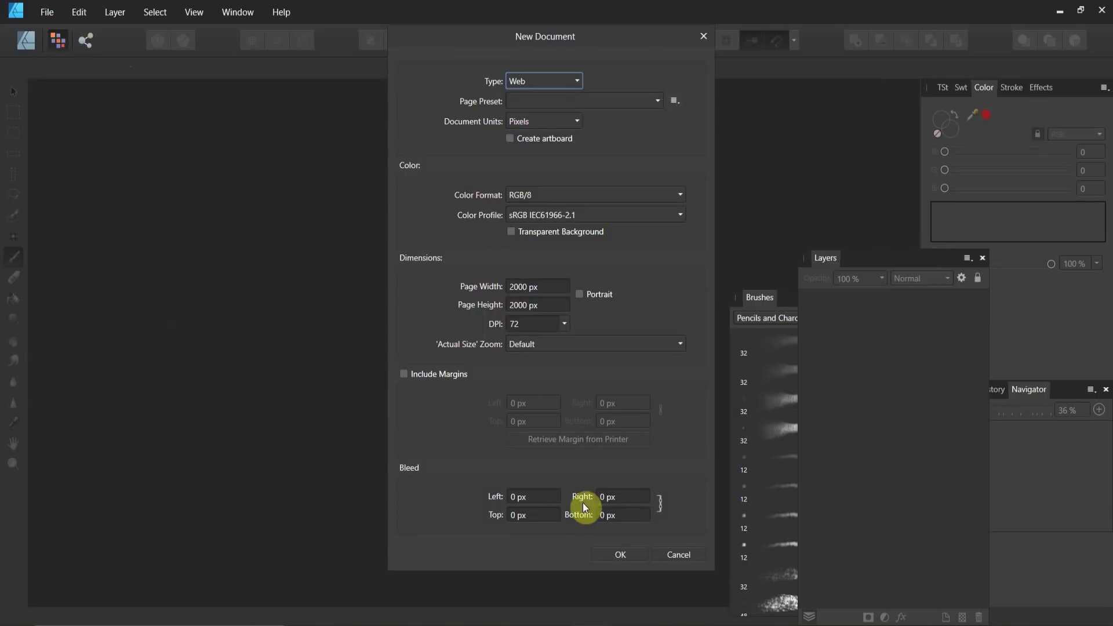
left_click(615, 556)
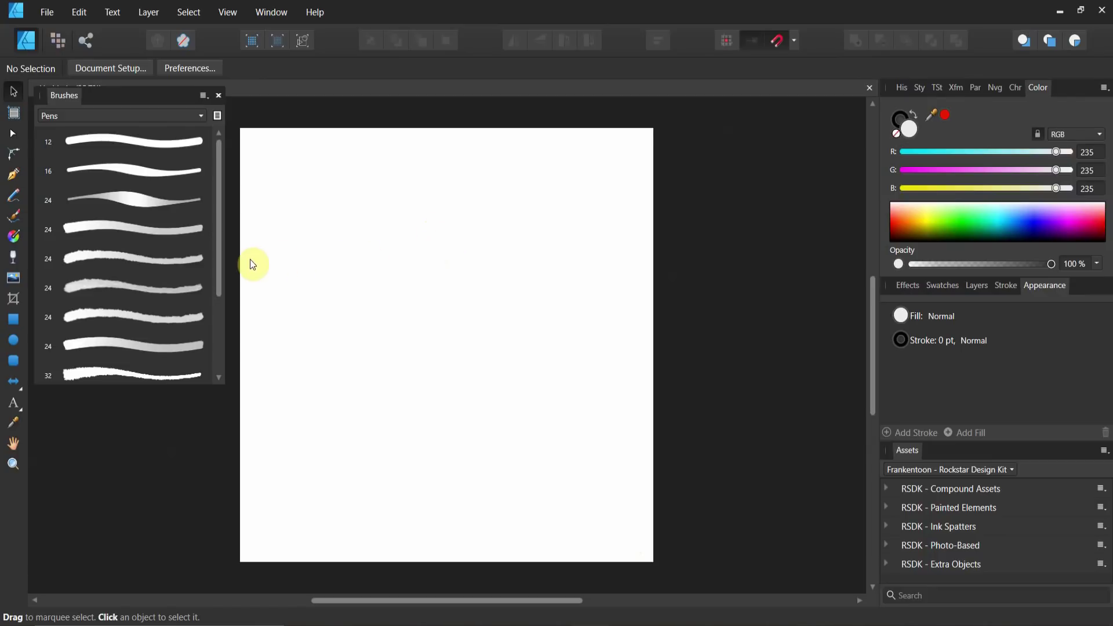
Step: In the Pixel persona, set the Paint Brush to Rope stabilizer with Symmetry on, then undo a test stroke
left_click(58, 50)
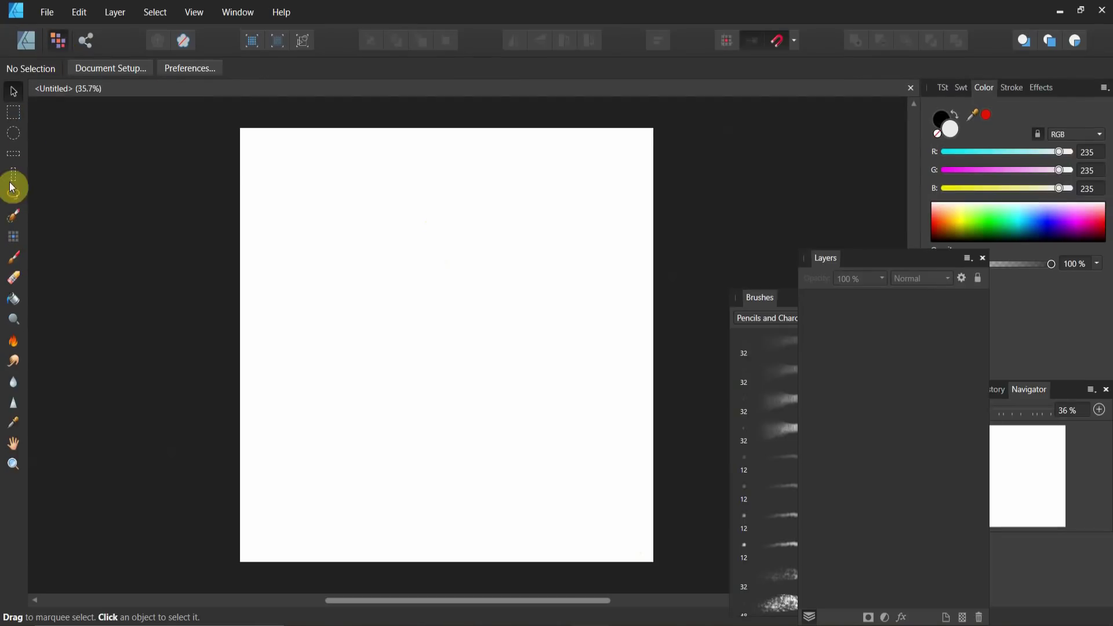
left_click(15, 265)
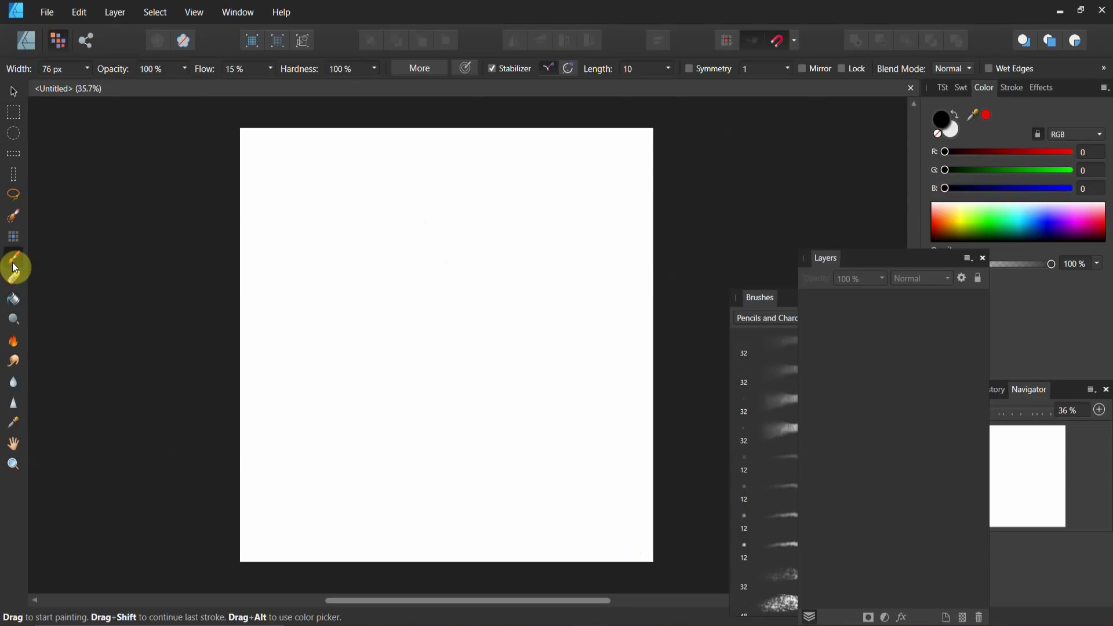
left_click(550, 69)
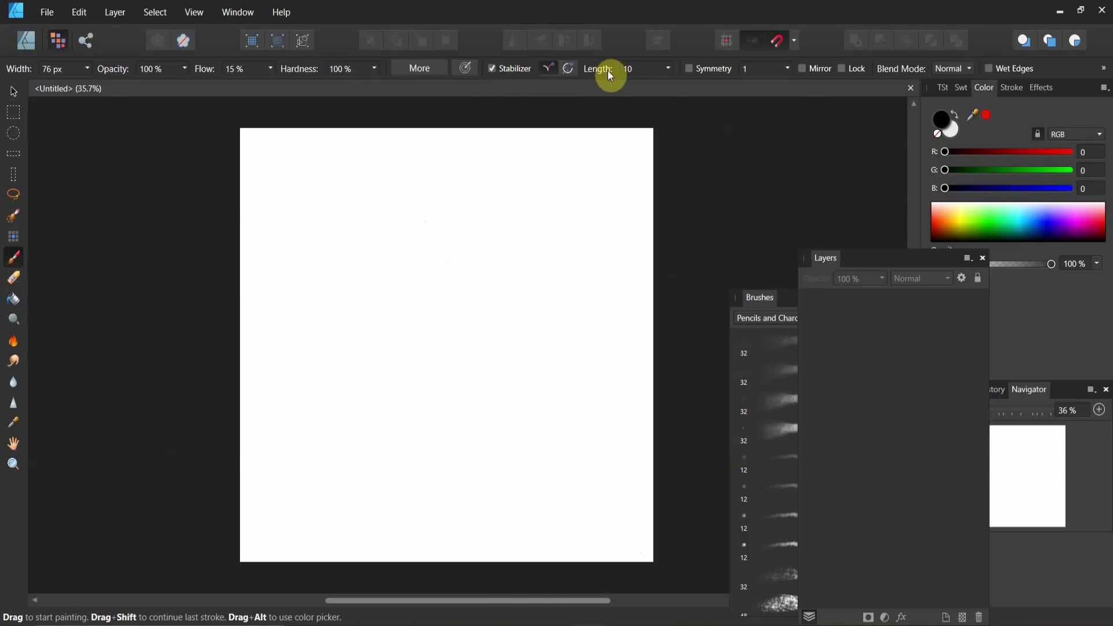
left_click(689, 69)
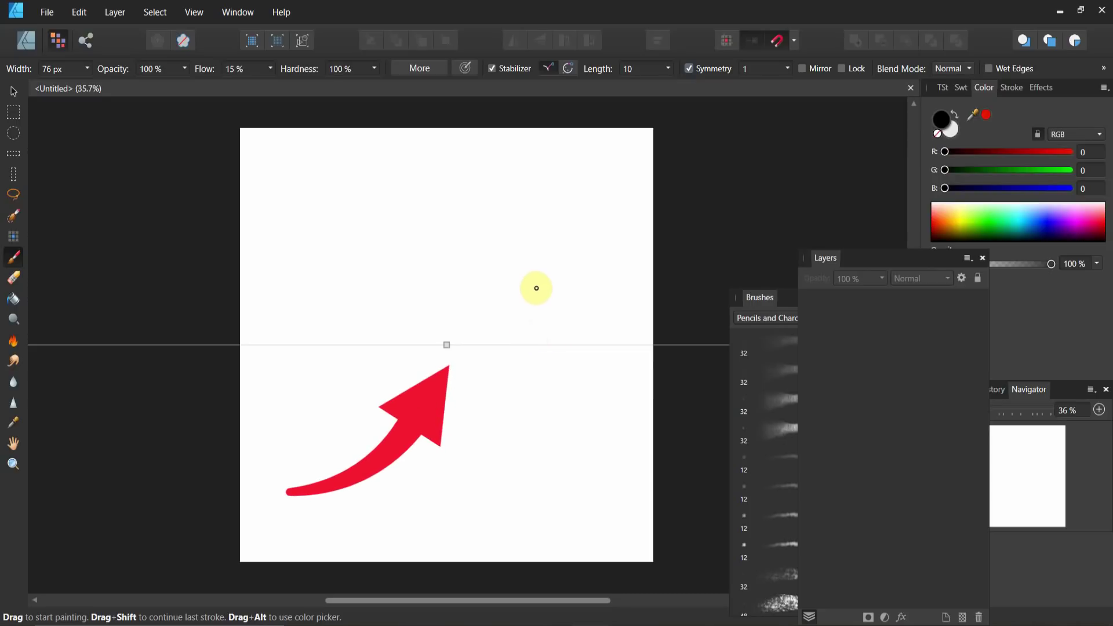
mouse_move(519, 259)
left_mouse_down()
mouse_move(604, 244)
mouse_move(486, 292)
mouse_move(608, 308)
left_mouse_up()
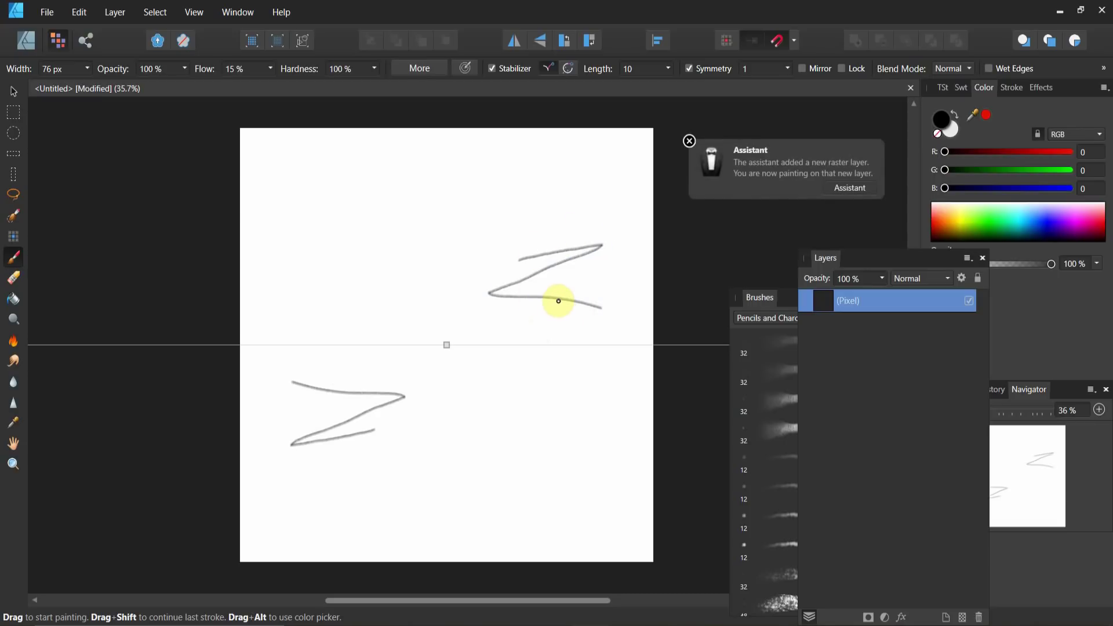
key("ctrl+z")
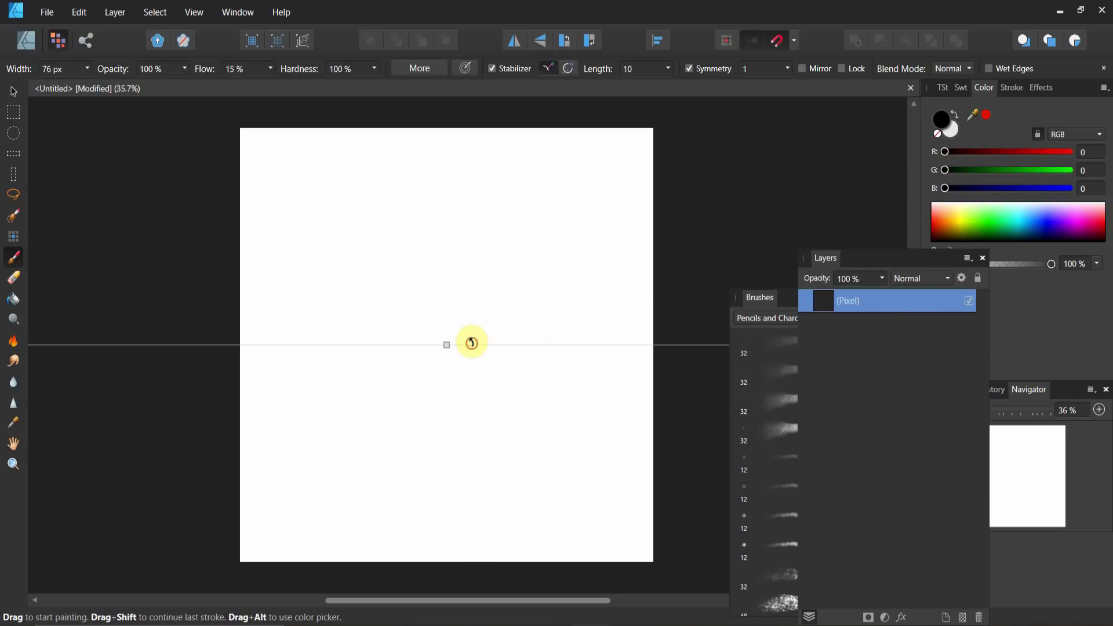
Step: Rotate the symmetry axis vertical, undo a test stroke, and enable Mirror and Lock
left_click_drag(471, 343, 447, 371)
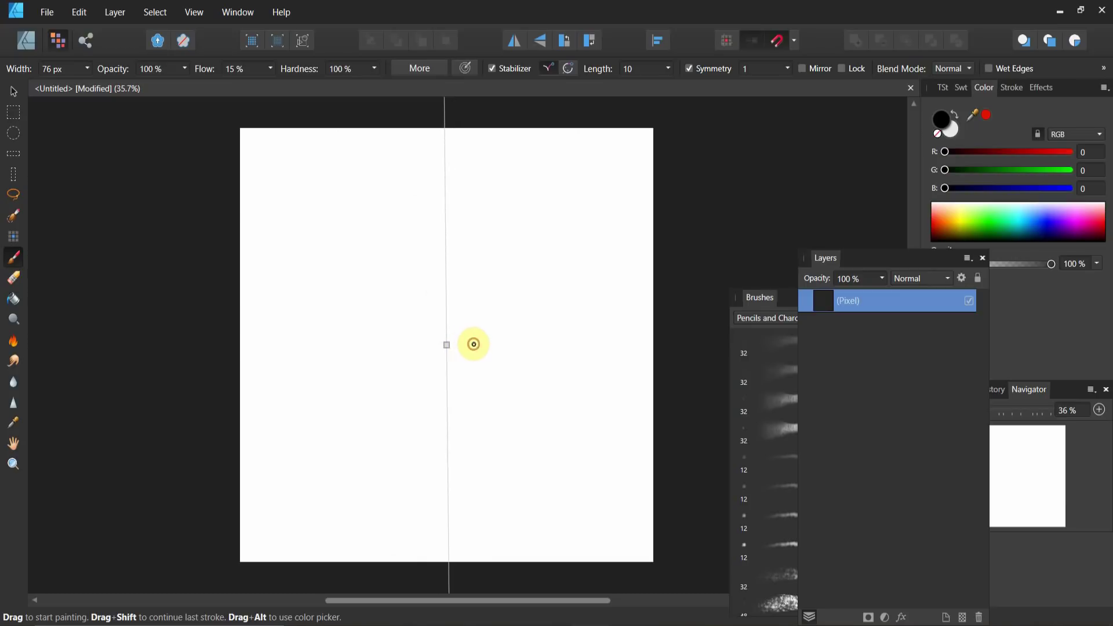
mouse_move(474, 345)
left_mouse_down()
mouse_move(543, 347)
mouse_move(503, 359)
mouse_move(570, 405)
mouse_move(577, 360)
mouse_move(561, 306)
mouse_move(535, 275)
mouse_move(560, 236)
mouse_move(539, 204)
left_mouse_up()
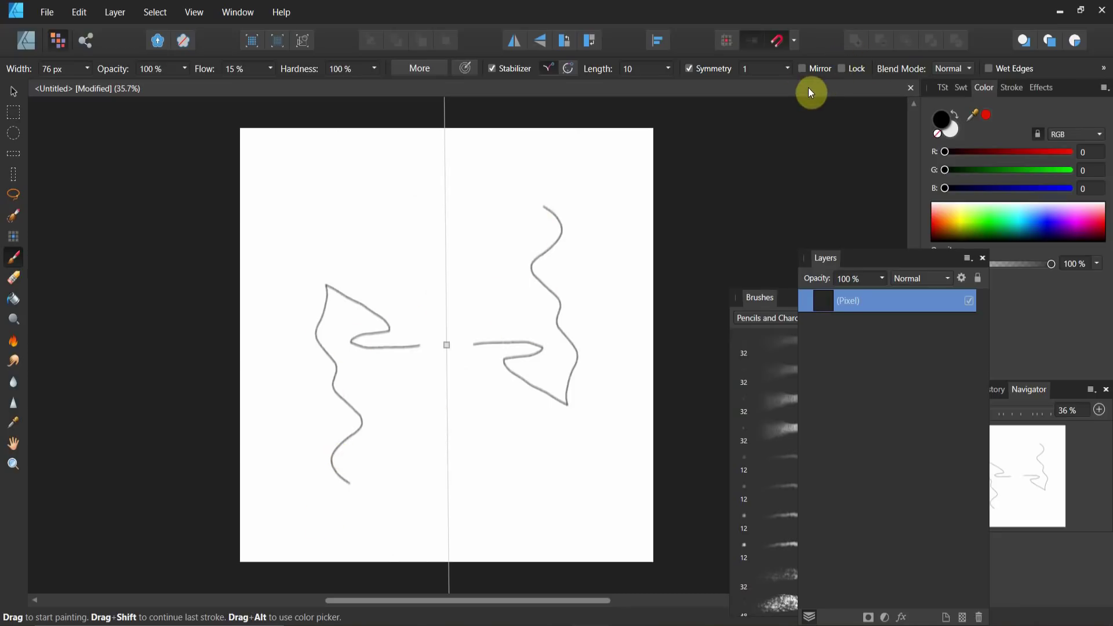
key("ctrl+z")
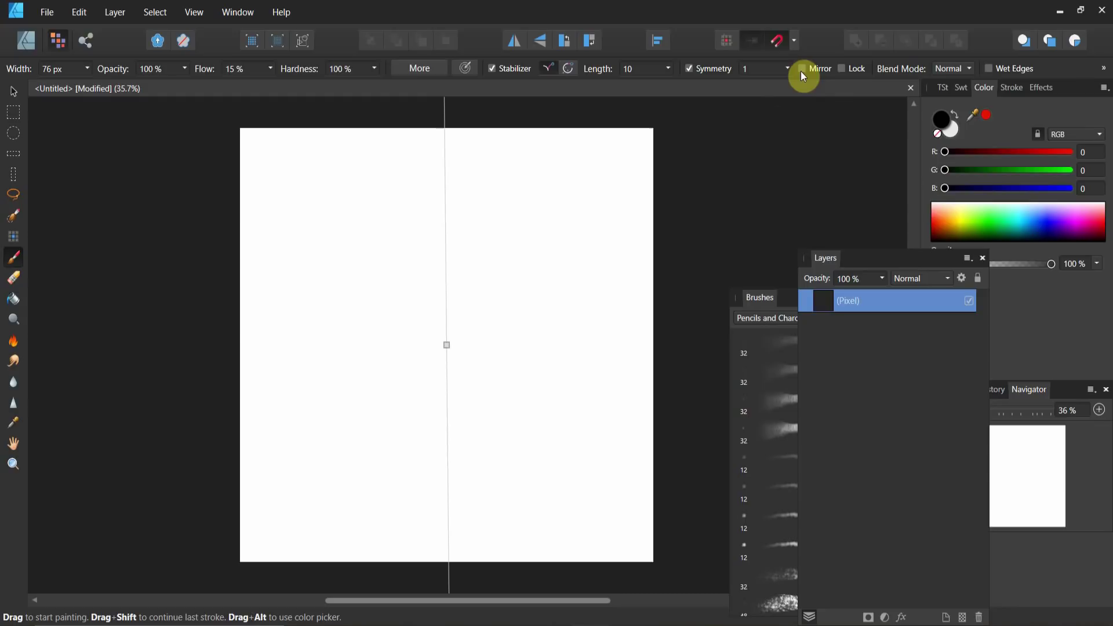
left_click(802, 68)
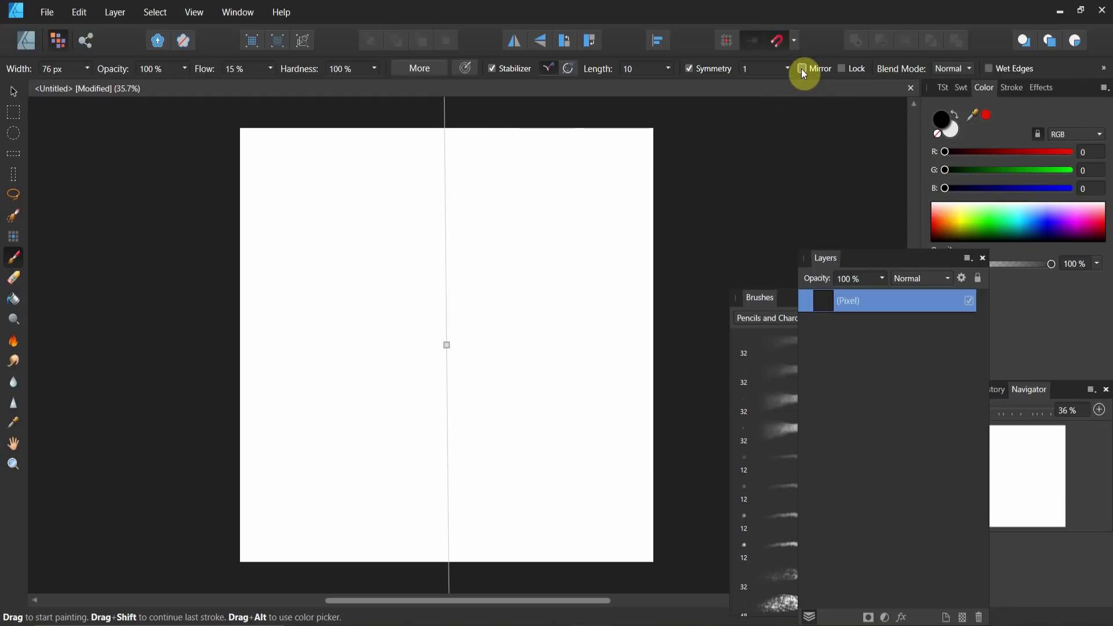
left_click(843, 68)
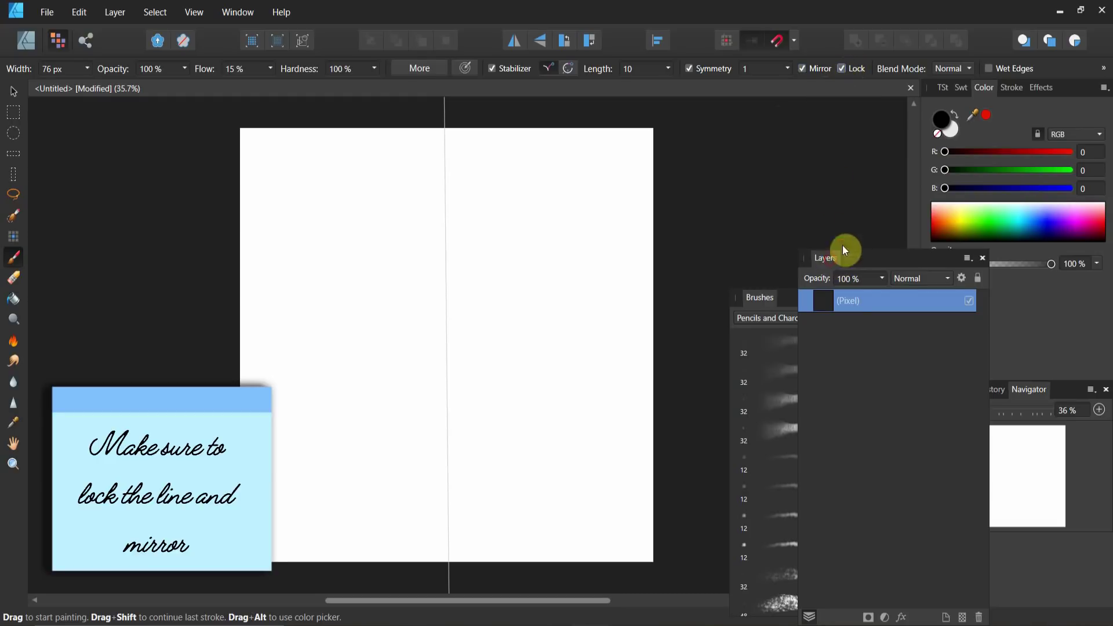
Step: Sketch mirrored pencil strokes for the skull's brow, jaw, nose and temples
left_click_drag(843, 247, 942, 131)
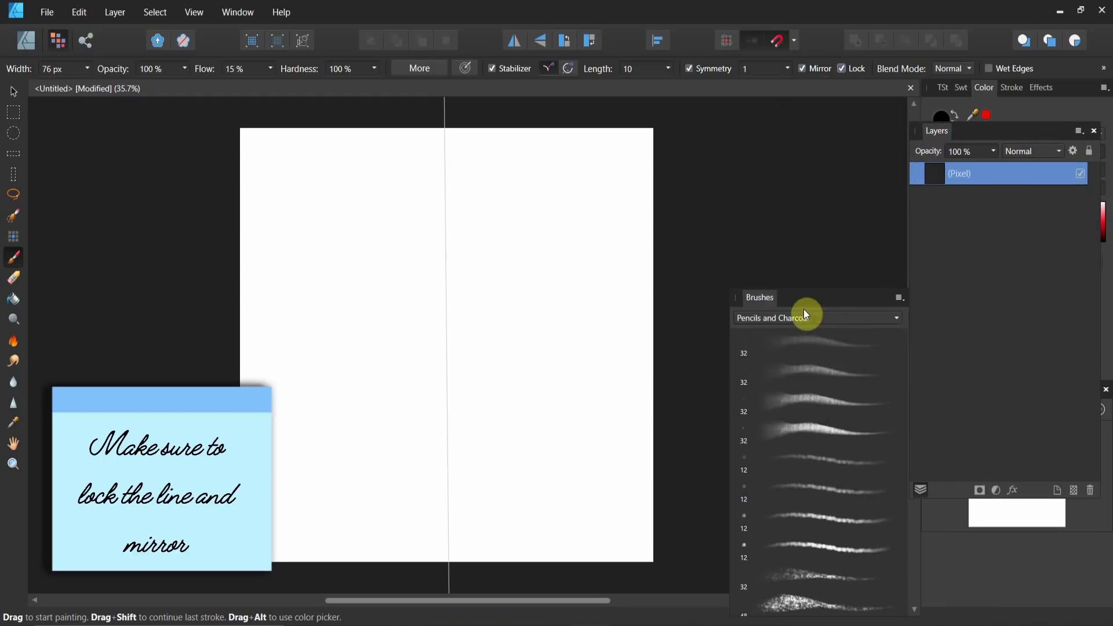
left_click_drag(772, 299, 757, 197)
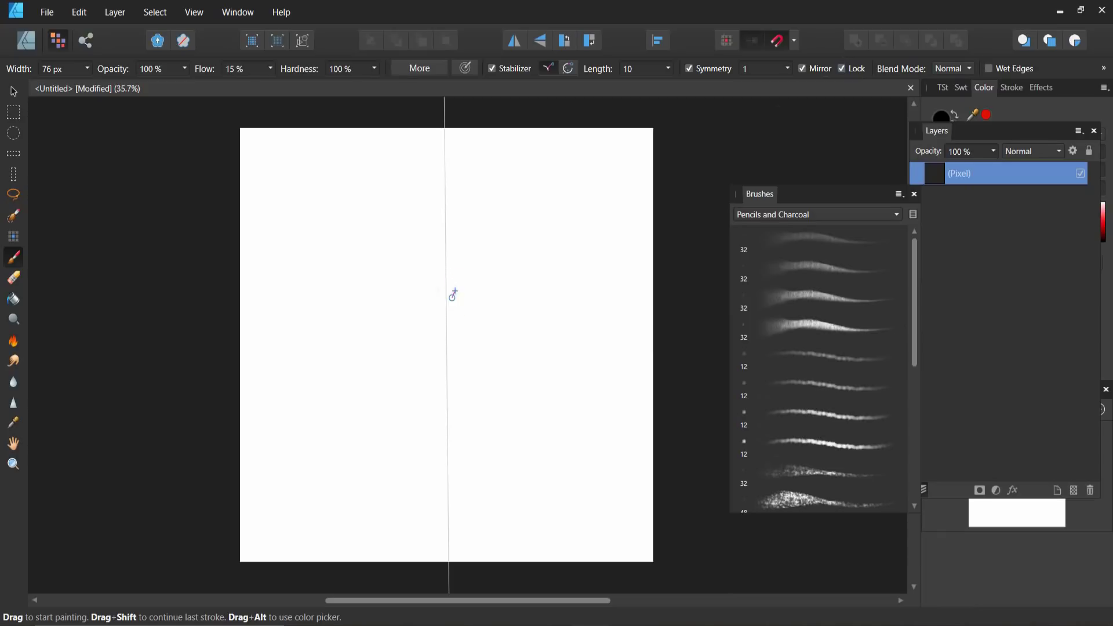
left_click_drag(452, 294, 450, 301)
mouse_move(470, 291)
left_mouse_down()
mouse_move(468, 322)
mouse_move(502, 285)
mouse_move(481, 314)
mouse_move(531, 286)
mouse_move(568, 288)
mouse_move(532, 282)
mouse_move(529, 297)
mouse_move(567, 288)
mouse_move(520, 335)
left_mouse_up()
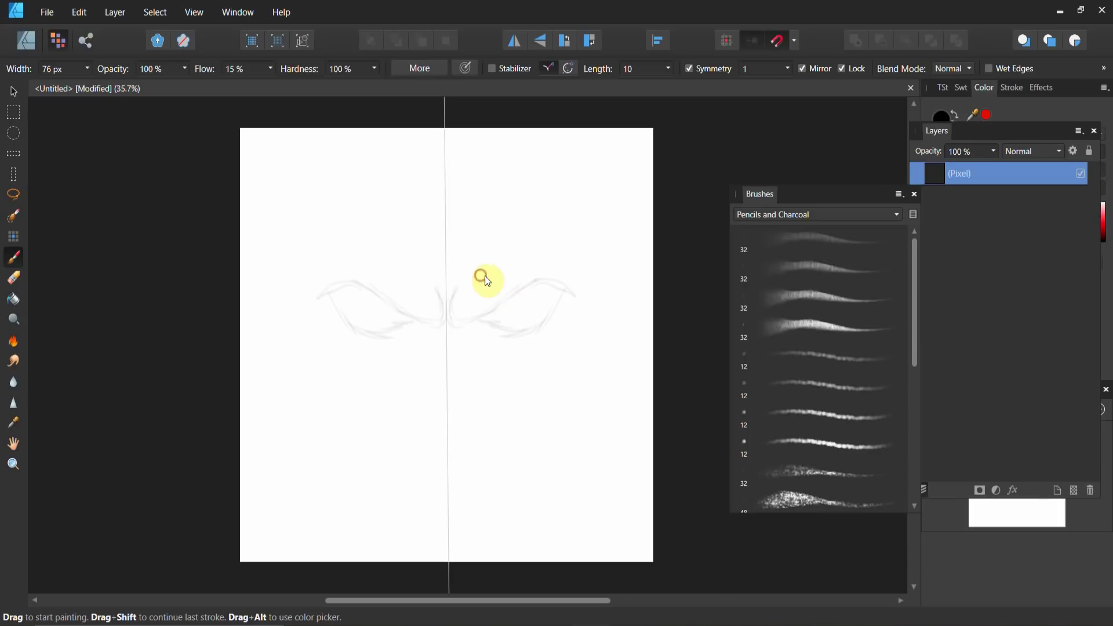
mouse_move(485, 278)
left_mouse_down()
mouse_move(531, 241)
mouse_move(595, 279)
mouse_move(607, 306)
mouse_move(562, 341)
mouse_move(594, 341)
mouse_move(587, 335)
mouse_move(596, 366)
mouse_move(590, 390)
mouse_move(540, 436)
mouse_move(558, 419)
mouse_move(548, 448)
mouse_move(562, 428)
mouse_move(540, 436)
mouse_move(557, 492)
mouse_move(550, 483)
mouse_move(545, 516)
mouse_move(452, 529)
left_mouse_up()
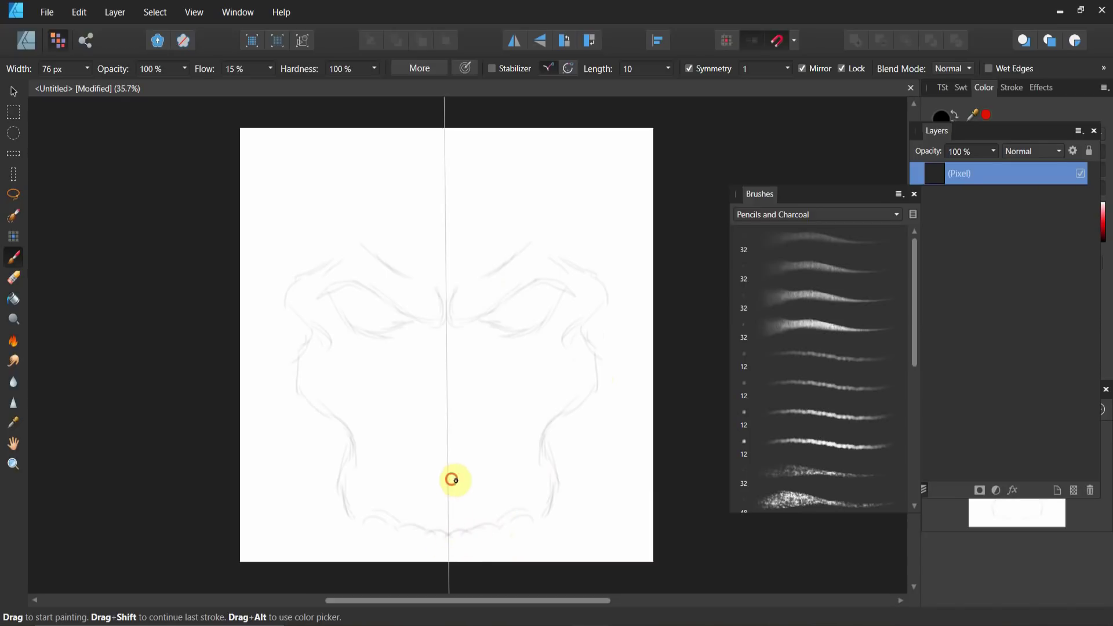
mouse_move(452, 477)
left_mouse_down()
mouse_move(477, 518)
mouse_move(470, 499)
mouse_move(495, 480)
mouse_move(497, 514)
mouse_move(524, 508)
mouse_move(534, 452)
mouse_move(516, 478)
left_mouse_up()
mouse_move(449, 328)
left_mouse_down()
mouse_move(479, 372)
mouse_move(499, 399)
left_mouse_up()
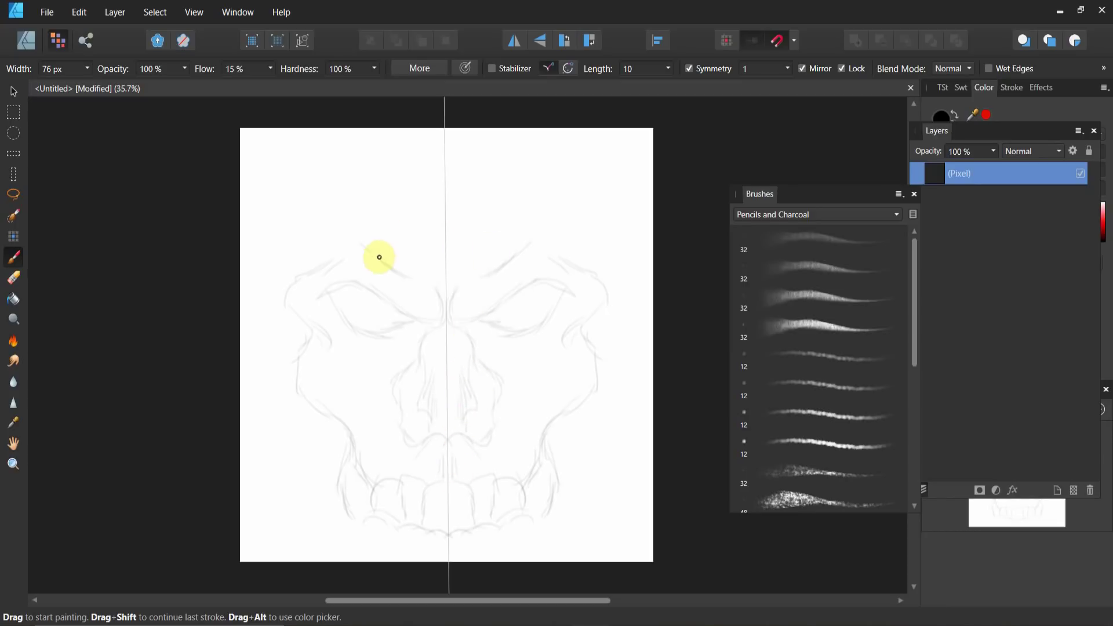
mouse_move(383, 250)
left_mouse_down()
mouse_move(445, 238)
mouse_move(390, 226)
left_mouse_up()
mouse_move(320, 261)
left_mouse_down()
mouse_move(324, 223)
mouse_move(335, 247)
mouse_move(326, 184)
mouse_move(392, 130)
mouse_move(387, 140)
mouse_move(431, 142)
mouse_move(389, 151)
mouse_move(313, 193)
left_mouse_up()
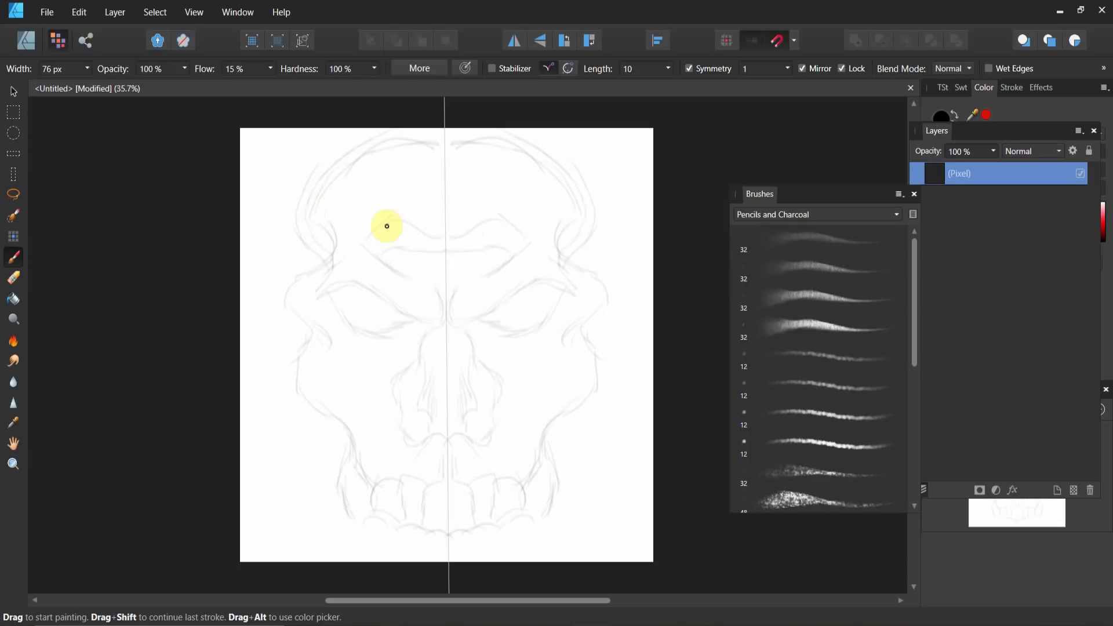
Step: Delete the skull sketch's Pixel layer and raise brush Symmetry to 10
right_click(943, 175)
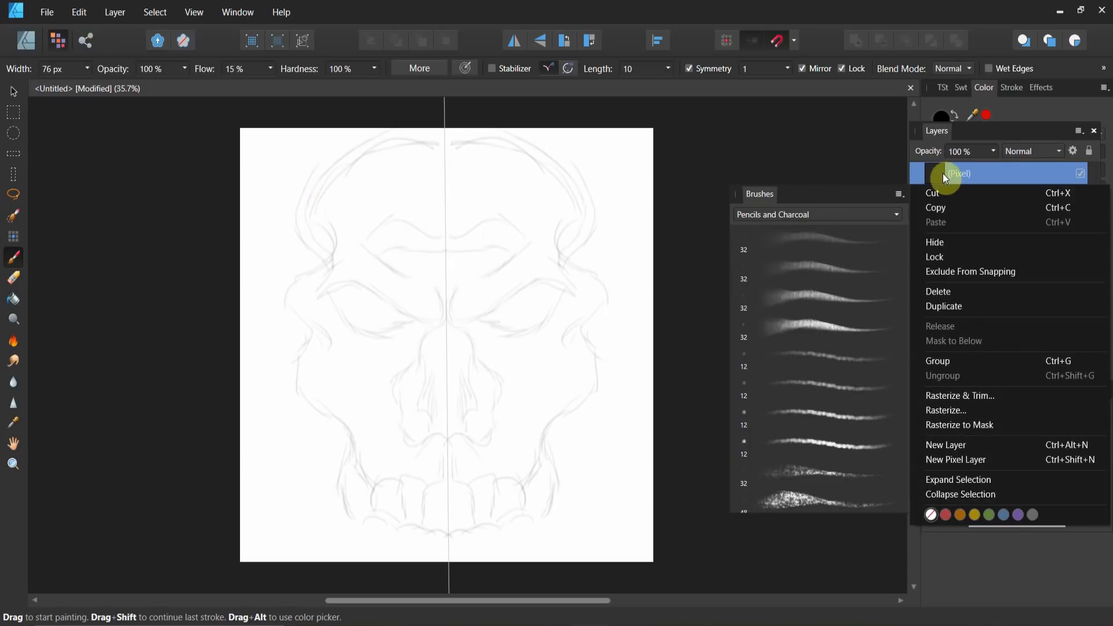
left_click(949, 297)
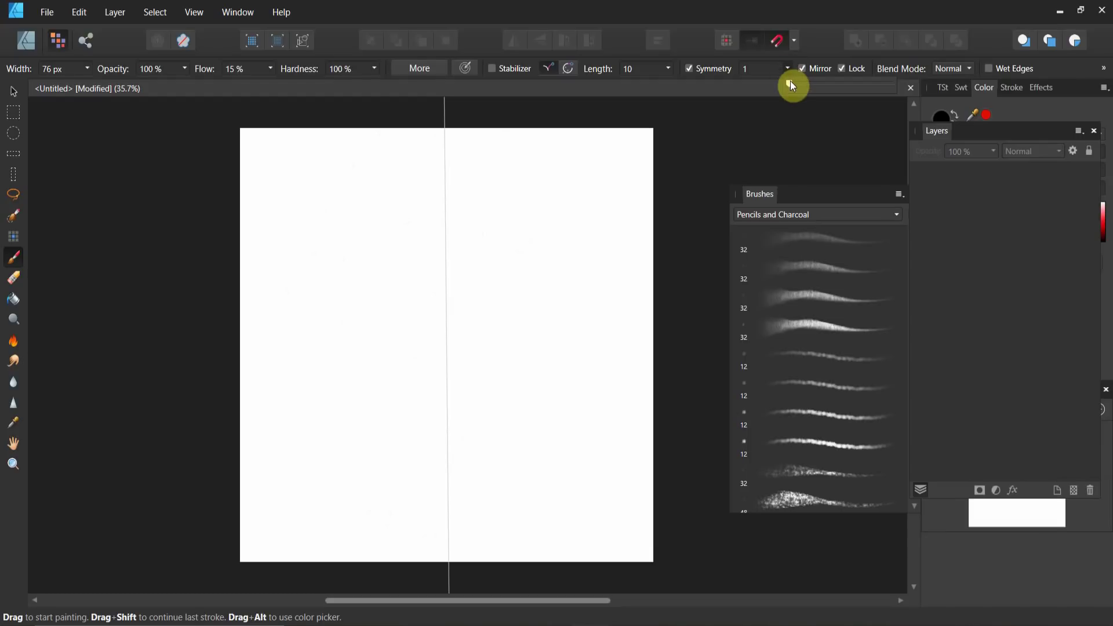
left_click_drag(790, 83, 850, 90)
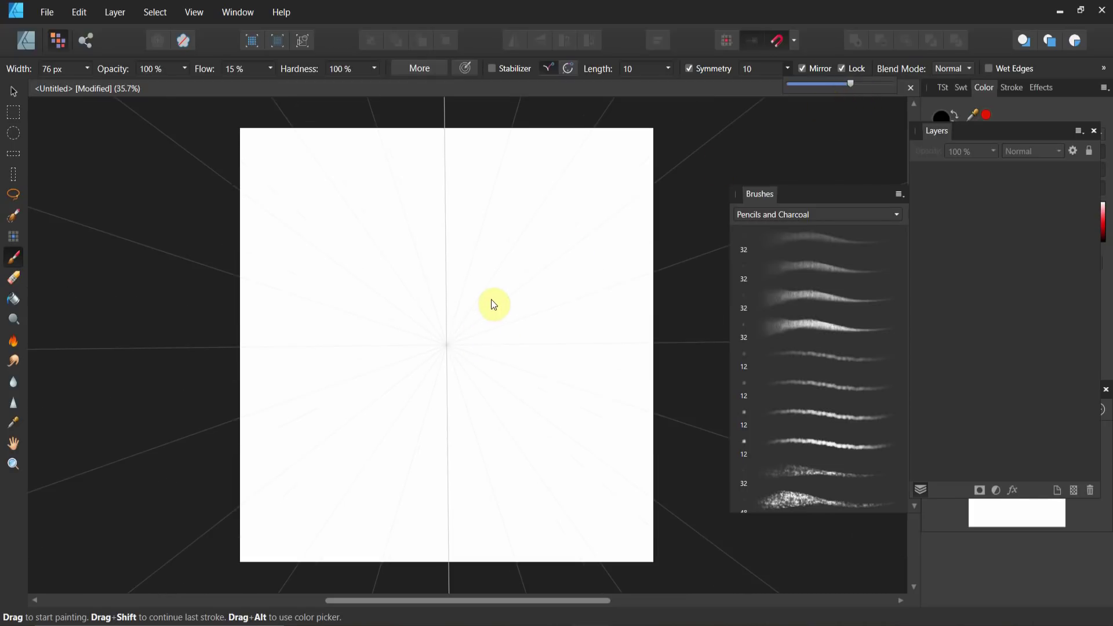
Step: Pick the 12 px pen from the Pens category and paint a ten-fold mandala with a dot ring
left_click(769, 217)
left_click(765, 265)
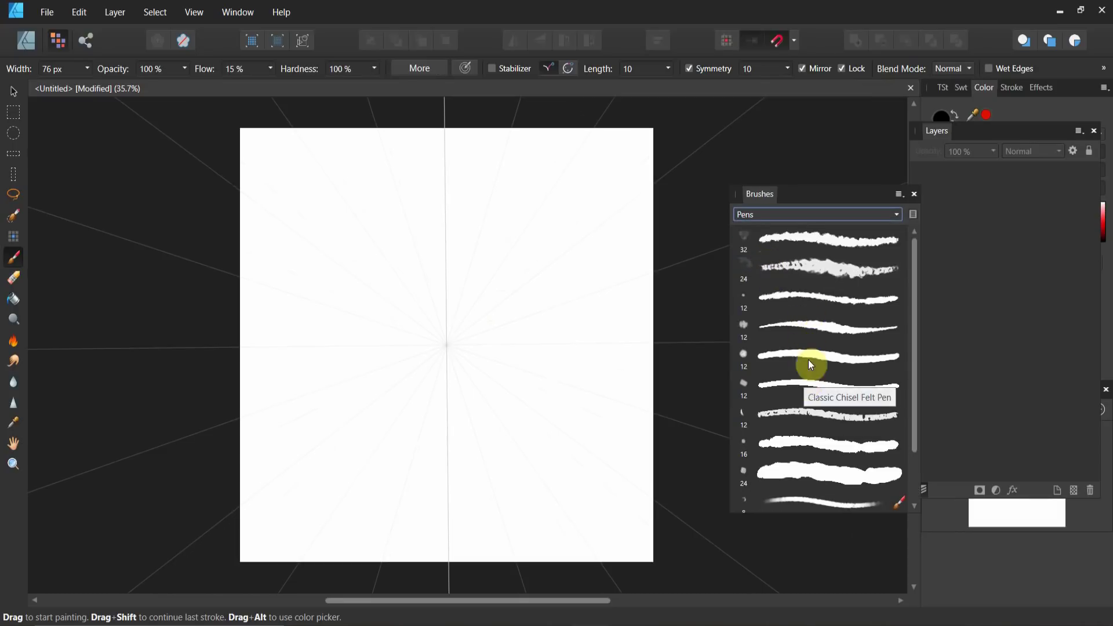
scroll(808, 348, "down", 1)
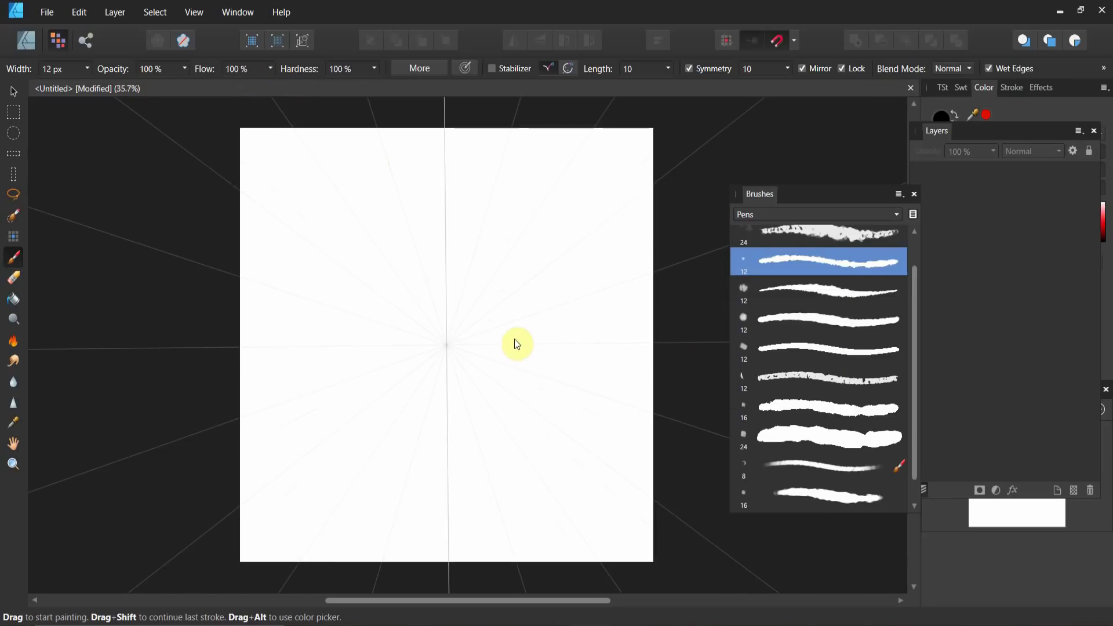
left_click(447, 342)
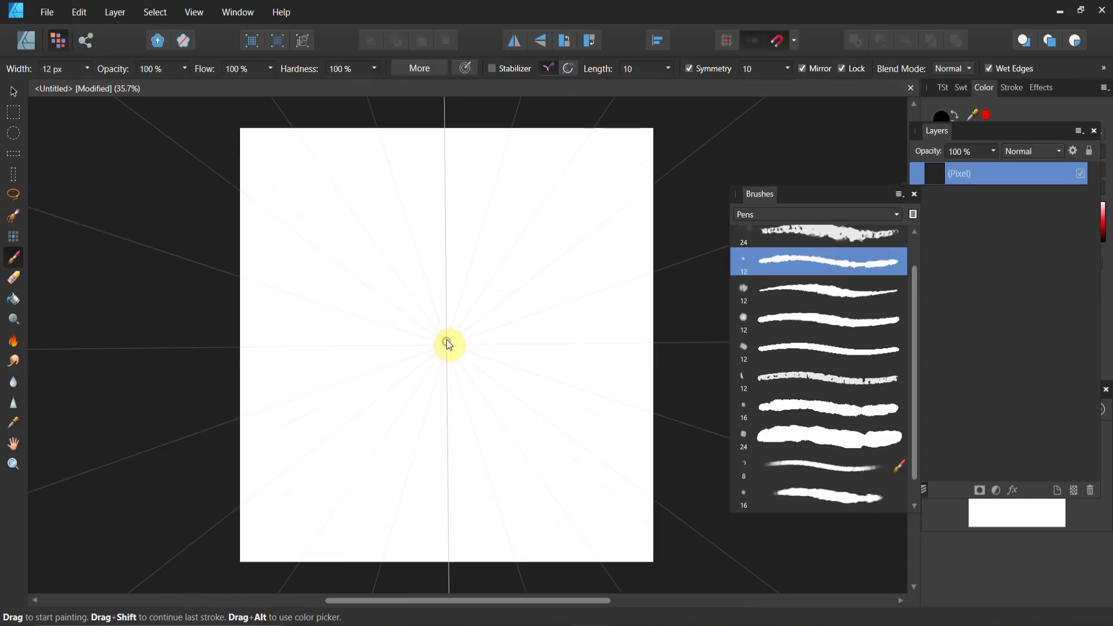
mouse_move(448, 344)
left_mouse_down()
mouse_move(477, 290)
mouse_move(460, 242)
mouse_move(480, 244)
mouse_move(473, 265)
mouse_move(465, 240)
mouse_move(508, 185)
mouse_move(518, 228)
mouse_move(499, 264)
mouse_move(541, 215)
mouse_move(555, 152)
mouse_move(570, 147)
mouse_move(556, 162)
mouse_move(562, 179)
mouse_move(570, 172)
mouse_move(546, 156)
mouse_move(486, 212)
mouse_move(463, 252)
mouse_move(465, 331)
left_mouse_up()
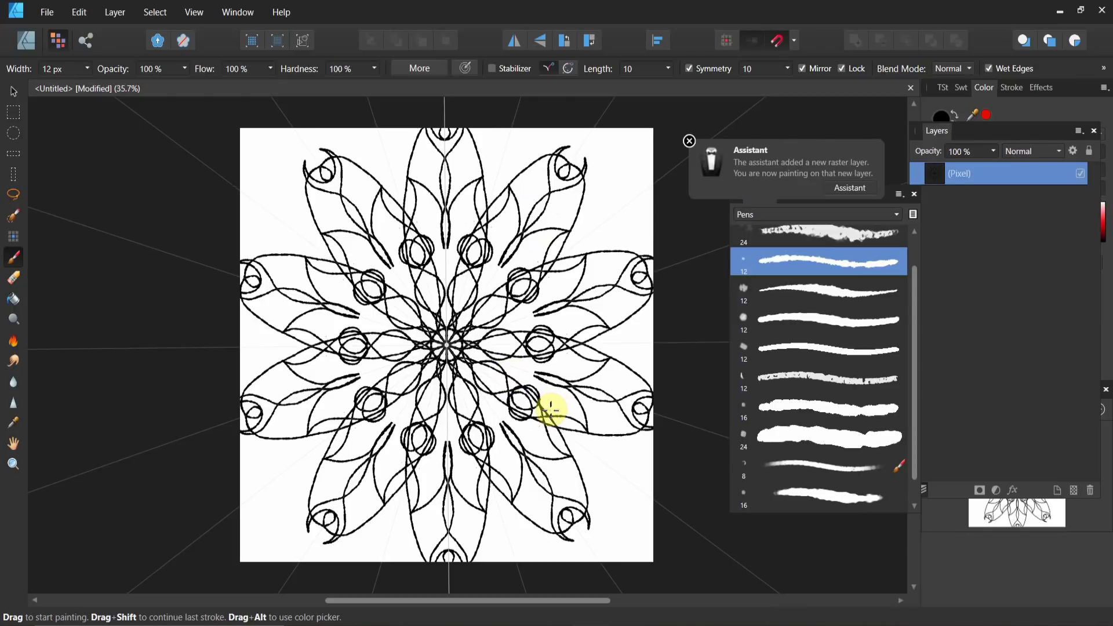
left_click(553, 402)
Step: Clear the bold mandala, then paint a daisy of thin petals with the 8 px pen
key("Delete")
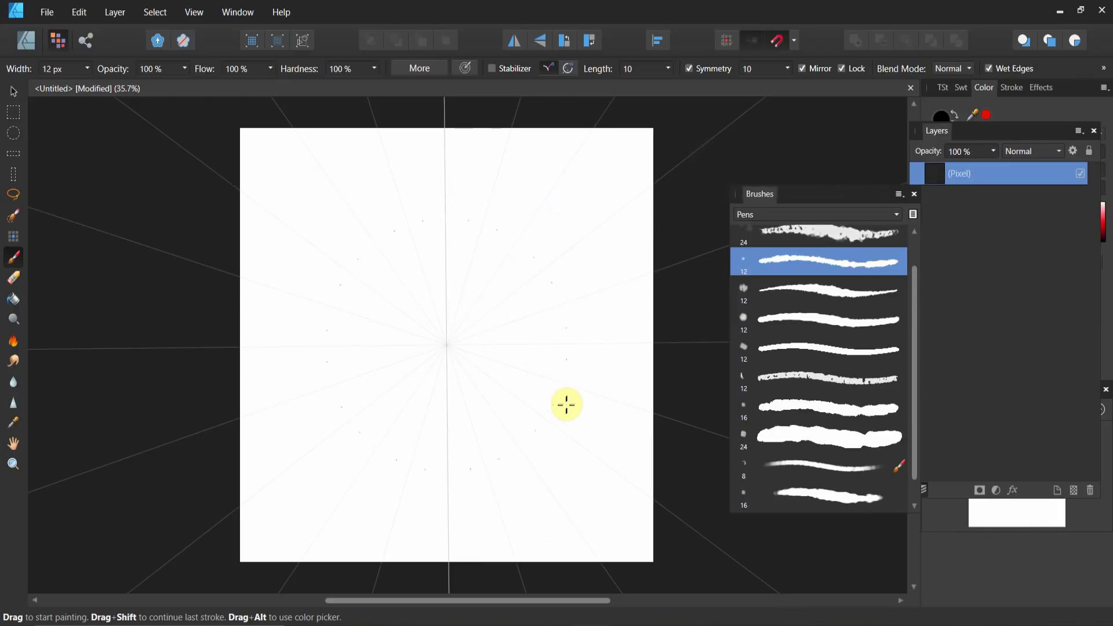
scroll(785, 345, "down", 1)
left_click(818, 438)
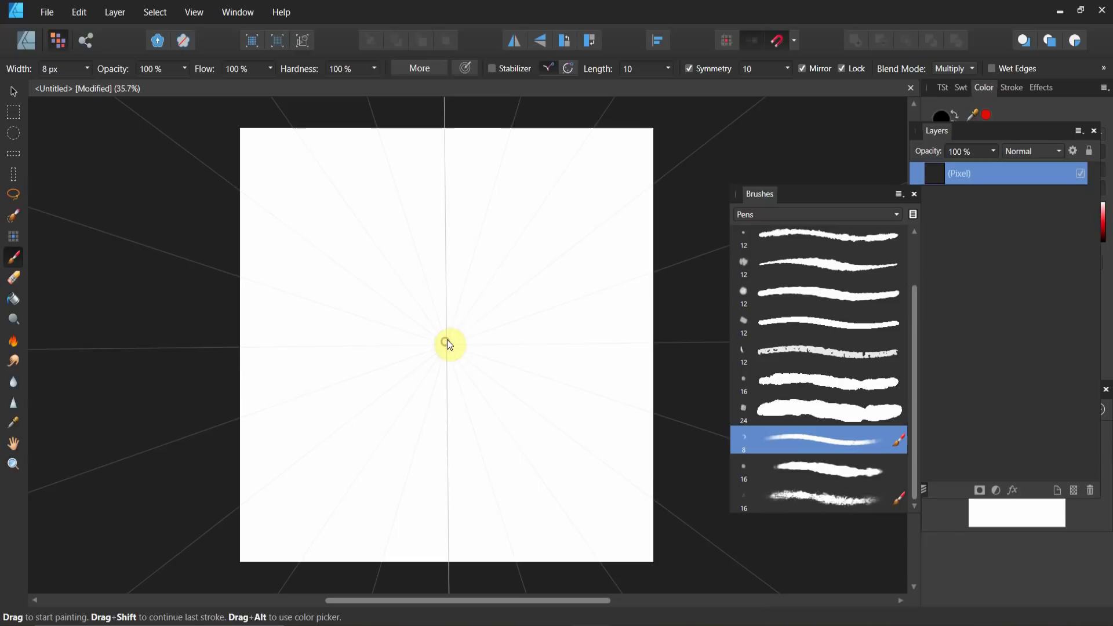
mouse_move(469, 331)
left_mouse_down()
mouse_move(499, 278)
mouse_move(447, 335)
mouse_move(452, 279)
mouse_move(502, 234)
mouse_move(490, 288)
mouse_move(450, 334)
mouse_move(462, 244)
mouse_move(513, 183)
mouse_move(501, 264)
mouse_move(452, 320)
mouse_move(467, 221)
mouse_move(530, 150)
mouse_move(519, 239)
mouse_move(445, 334)
mouse_move(432, 326)
mouse_move(433, 387)
left_mouse_up()
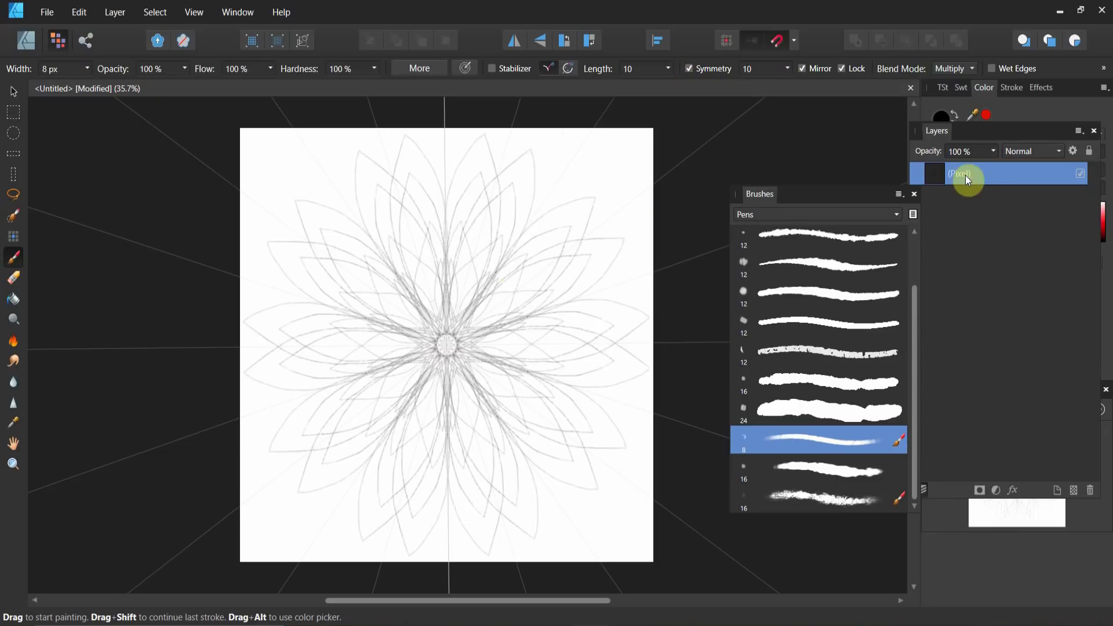
Step: Clear the petal mandala and lower brush Symmetry to a single mirror line
key("Delete")
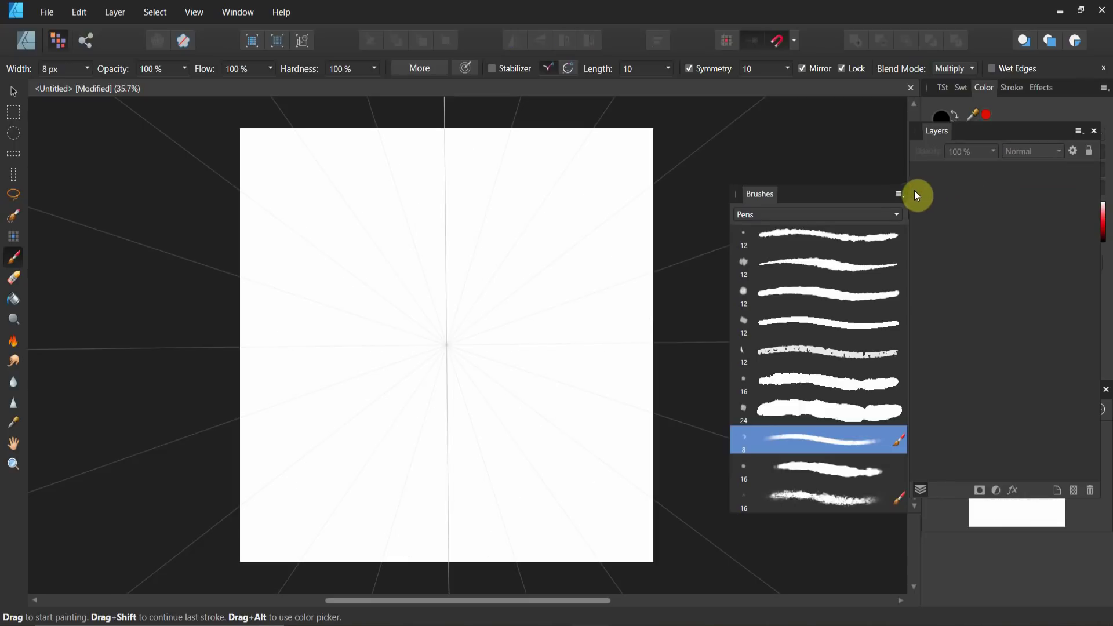
left_click(788, 69)
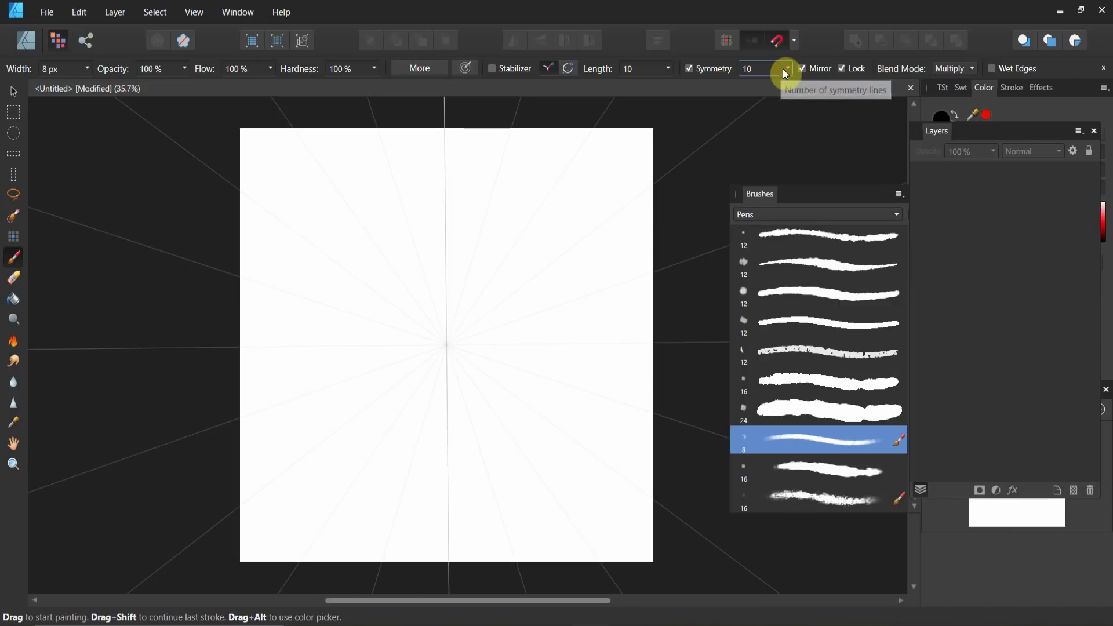
left_click_drag(786, 71, 723, 84)
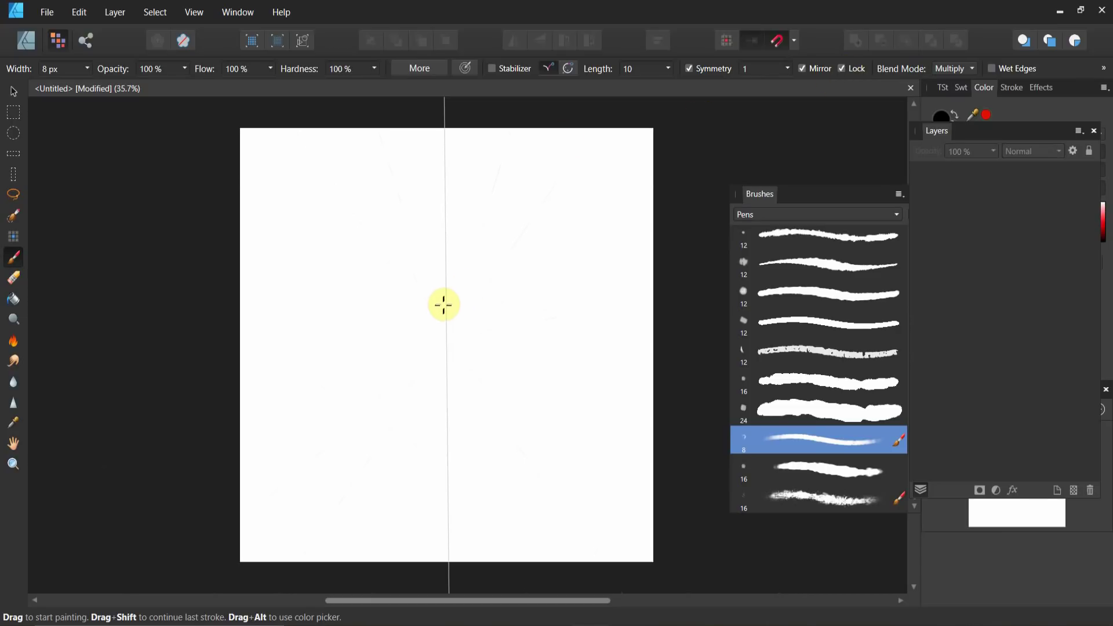
Step: Rotate the mirror line diagonally, relock it, and sketch a mirrored leaf along it
left_click(840, 70)
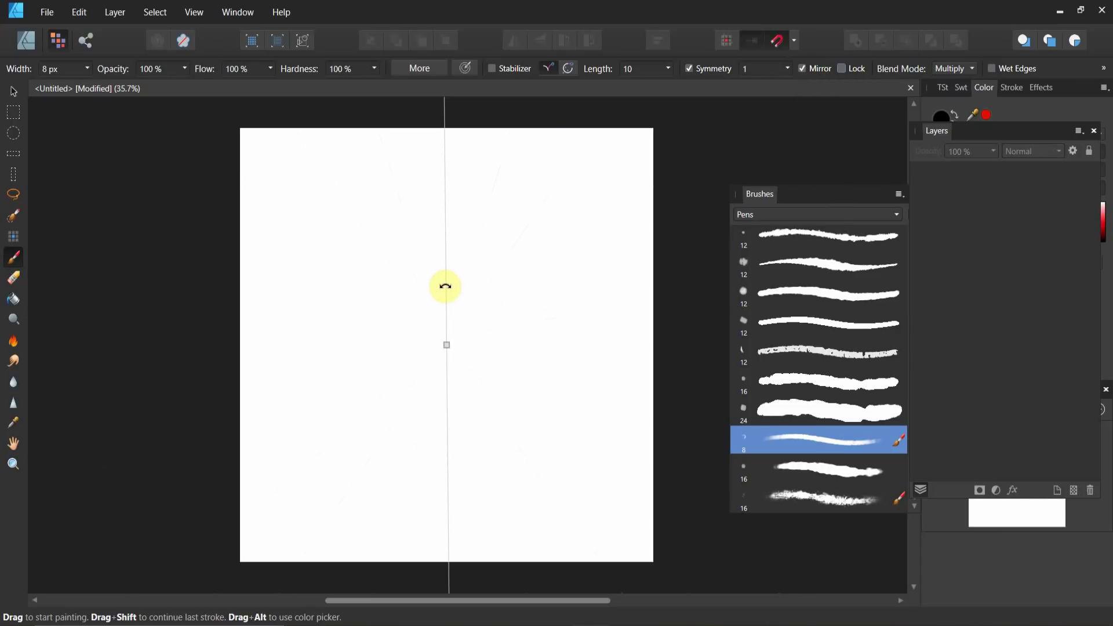
left_click_drag(444, 285, 385, 281)
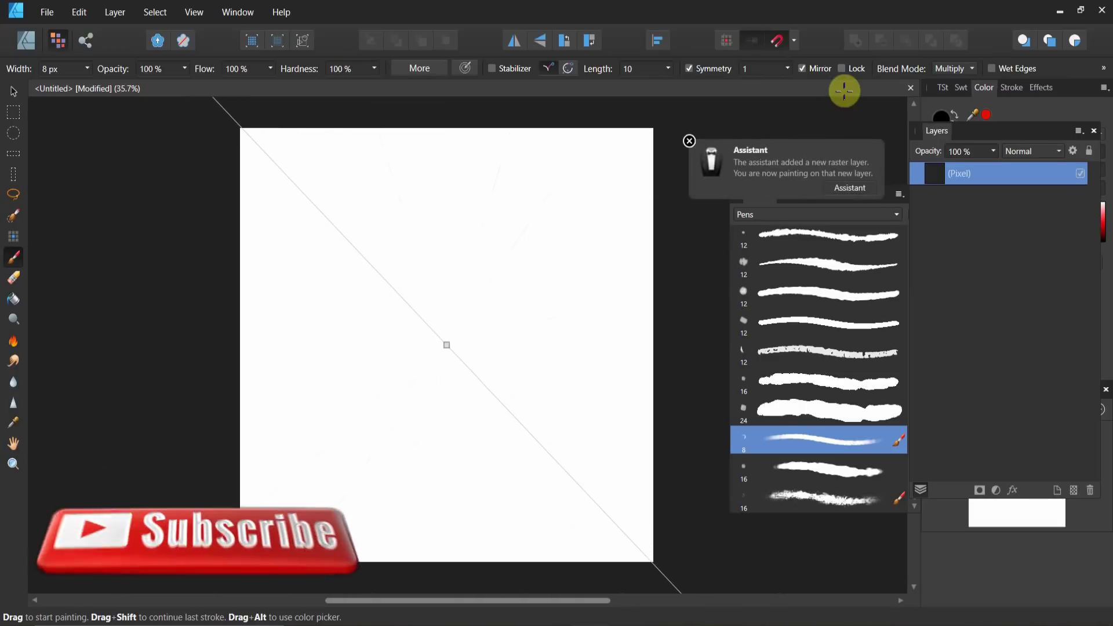
left_click(841, 69)
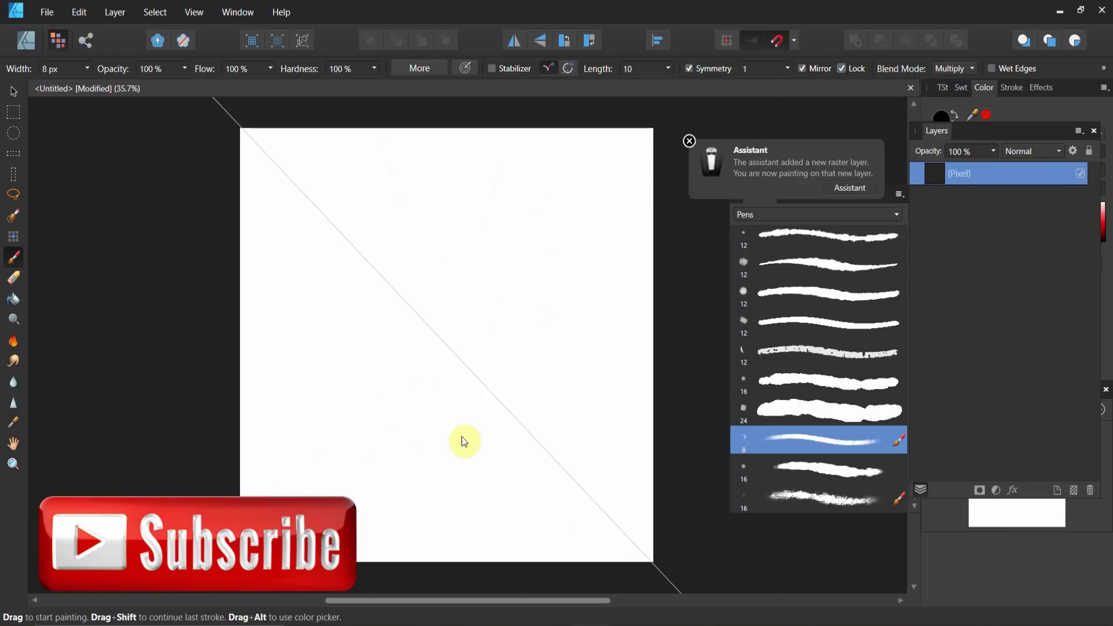
mouse_move(441, 319)
left_mouse_down()
mouse_move(449, 284)
mouse_move(513, 209)
left_mouse_up()
mouse_move(482, 370)
left_mouse_down()
mouse_move(474, 324)
mouse_move(502, 301)
left_mouse_up()
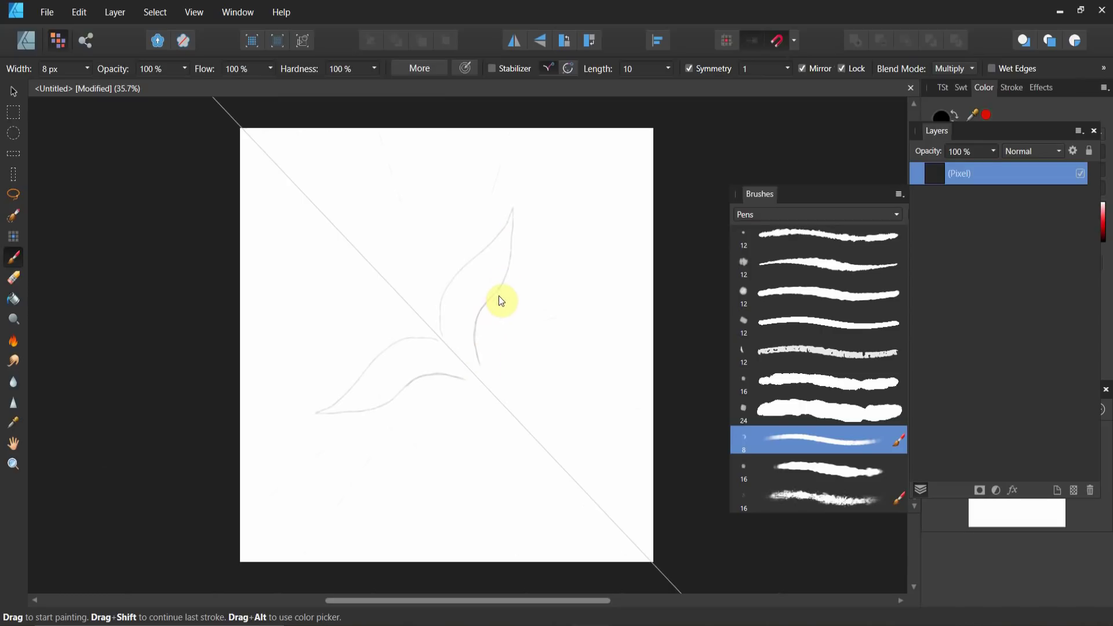